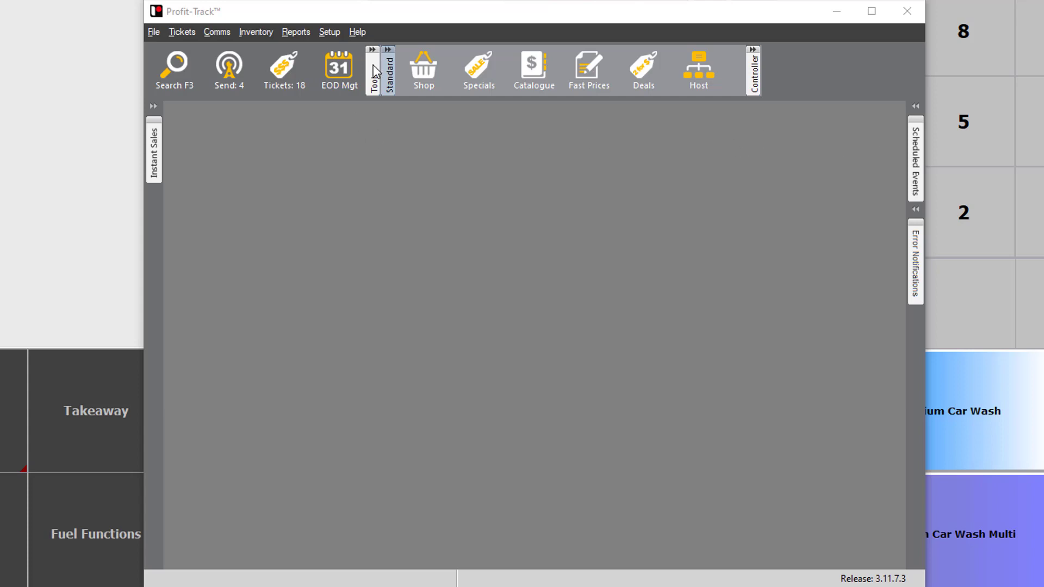
From Tools > POS Lanes, start a new message to the Main Registers group.
click(373, 65)
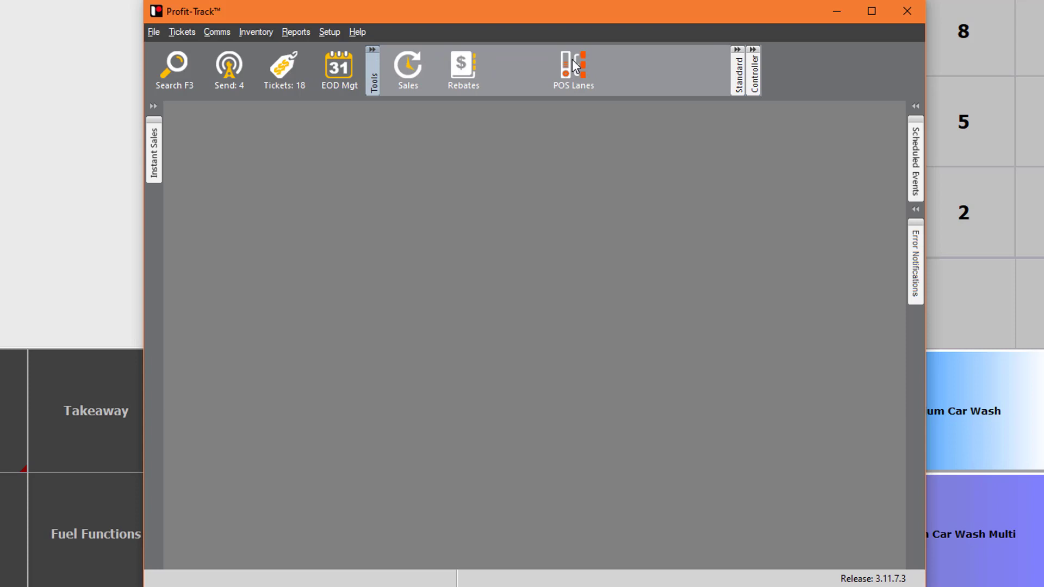
click(574, 64)
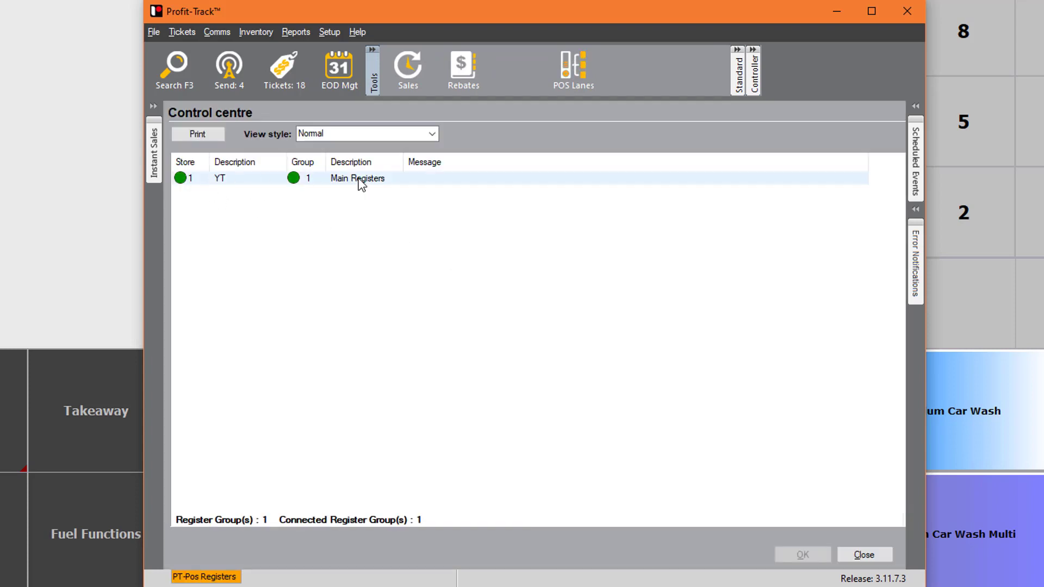
right_click(393, 177)
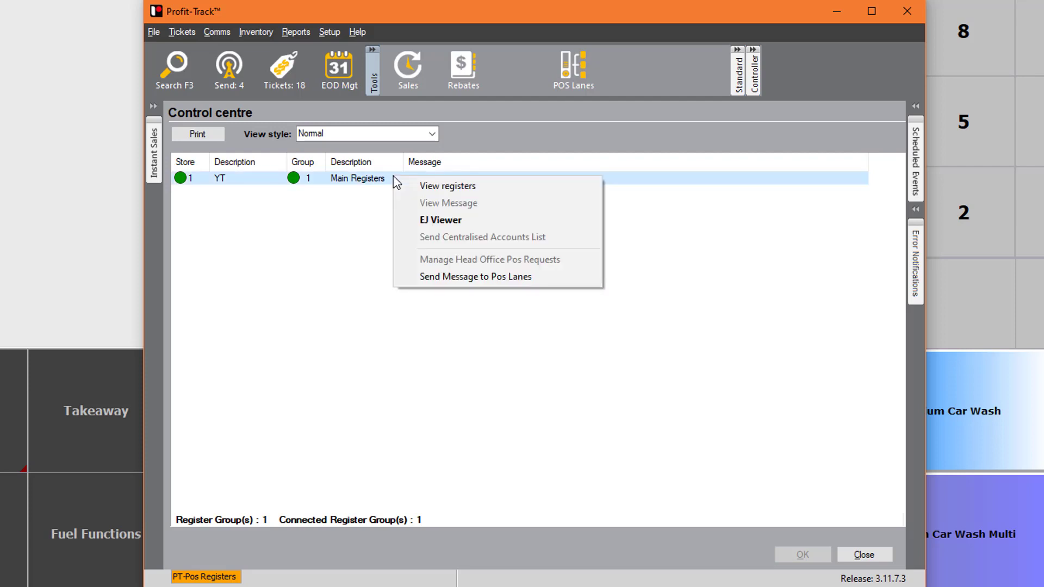
click(549, 276)
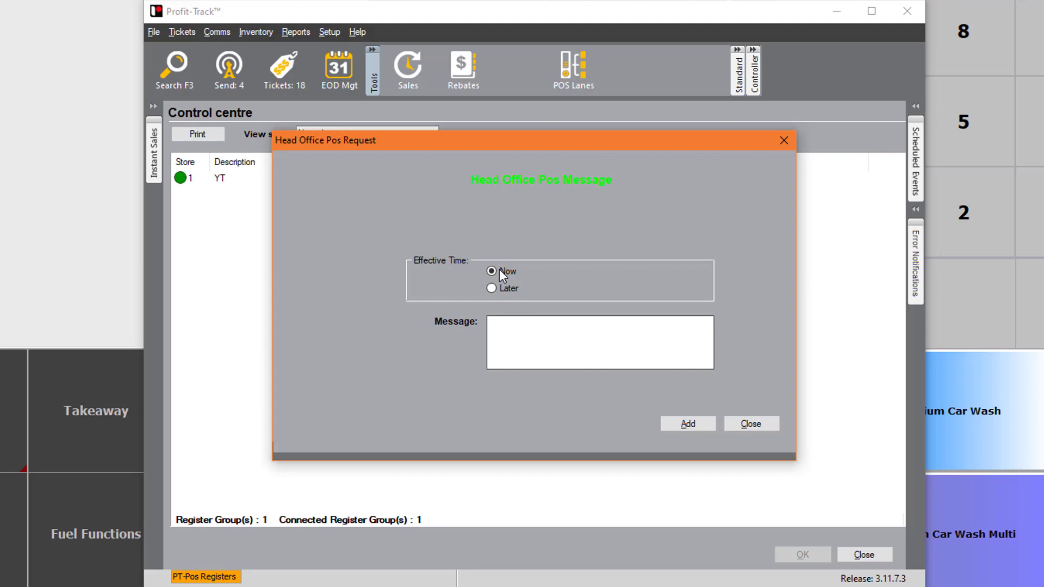
Set the message to take effect Now with the text 'Please confirm specials are activated'.
click(508, 292)
click(504, 273)
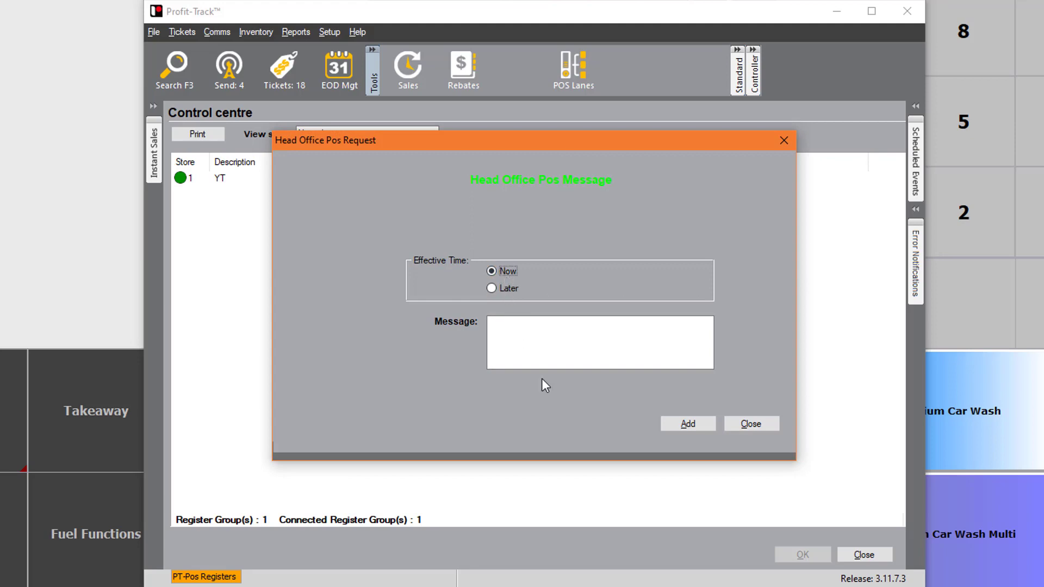
click(552, 336)
text(Please confirm specials are)
key(BackSpace)
key(BackSpace)
key(BackSpace)
text(specials are activated)
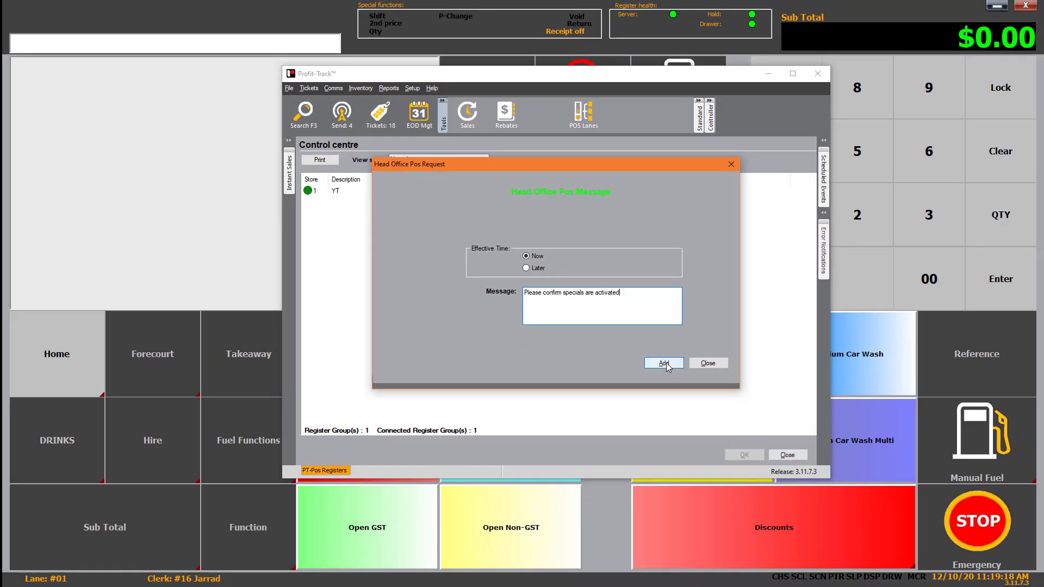
Send the specials message, then open it on the POS register and confirm it.
click(664, 363)
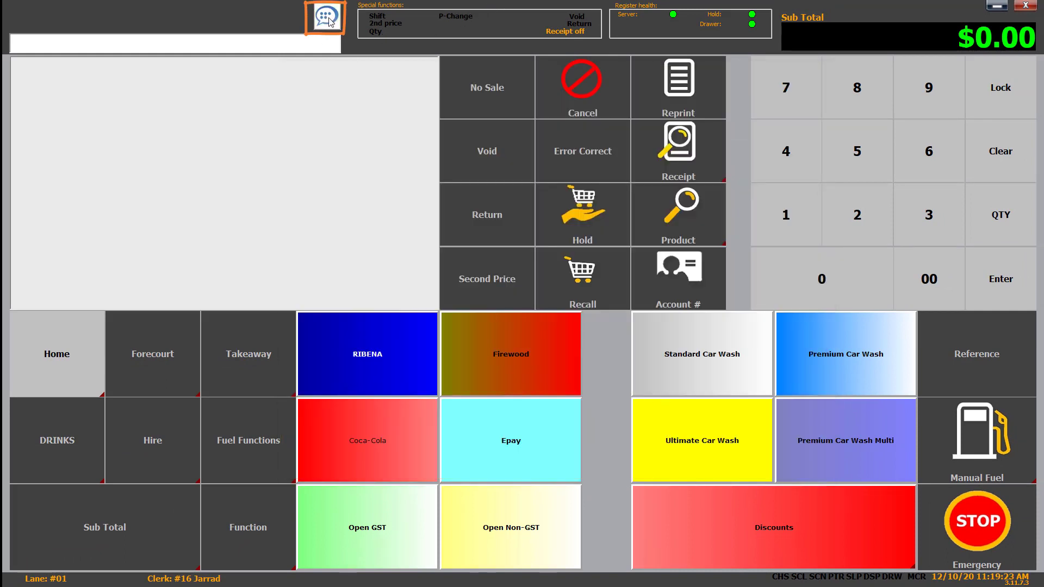
click(329, 22)
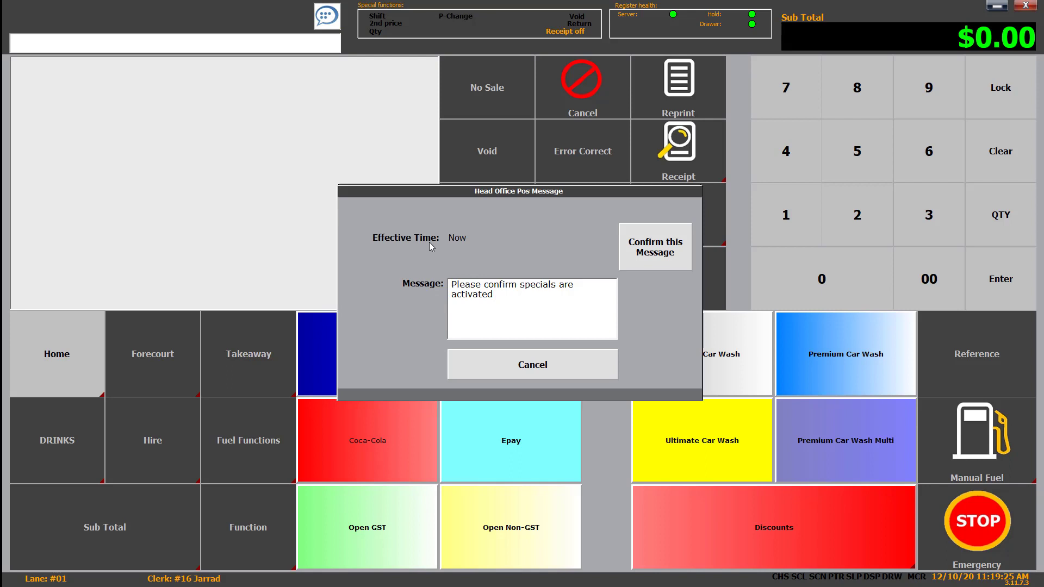
click(501, 303)
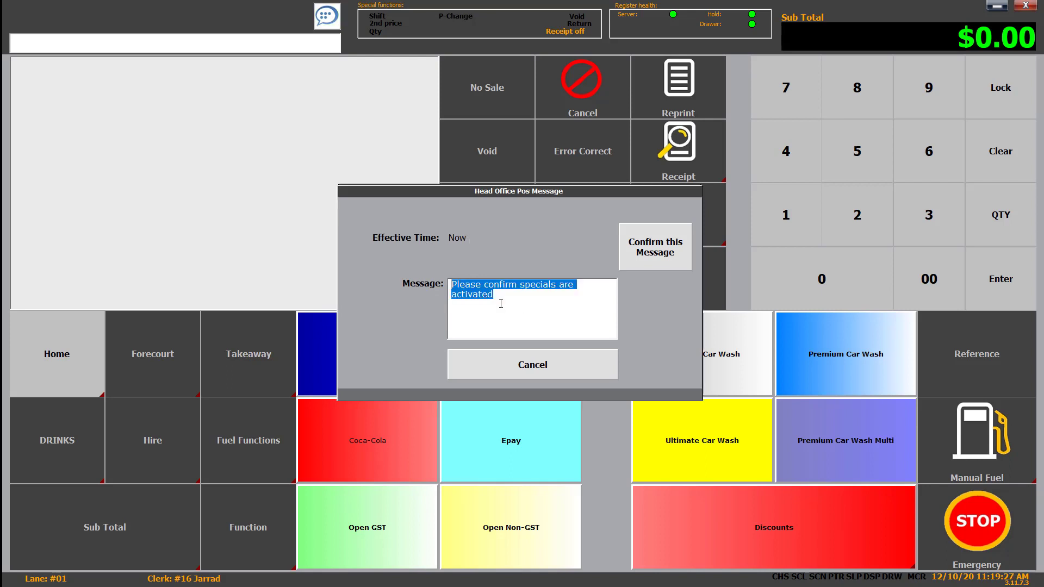
click(594, 310)
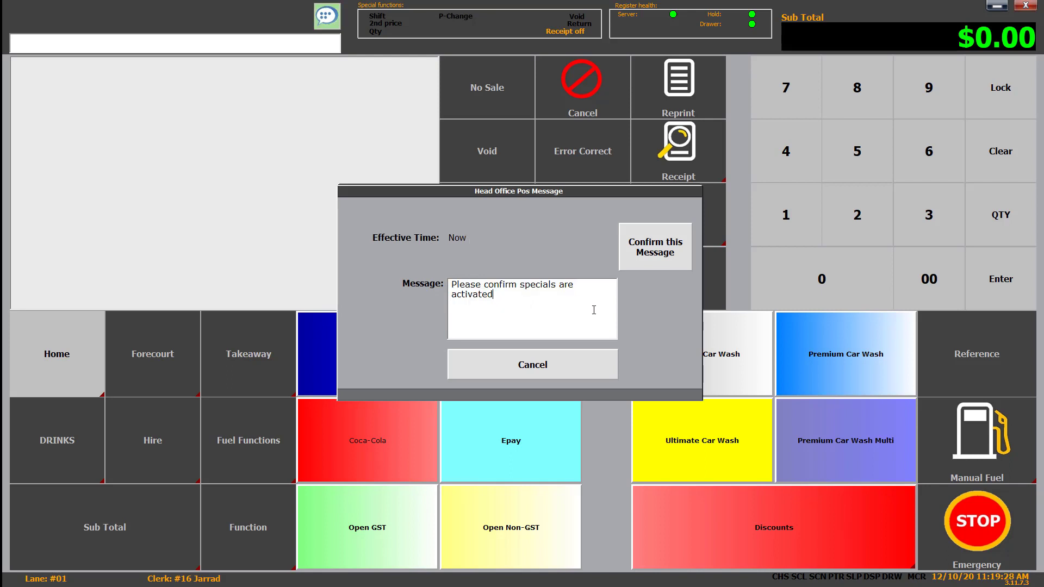
click(669, 252)
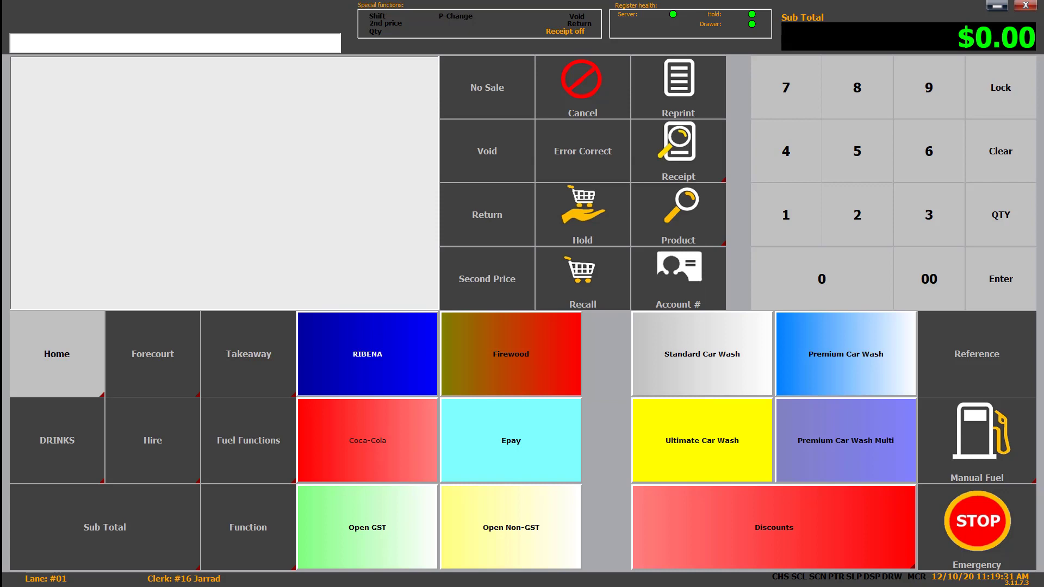
Check the Main Registers list shows YTPOS online, then close the register and control centre windows.
key(alt+Tab)
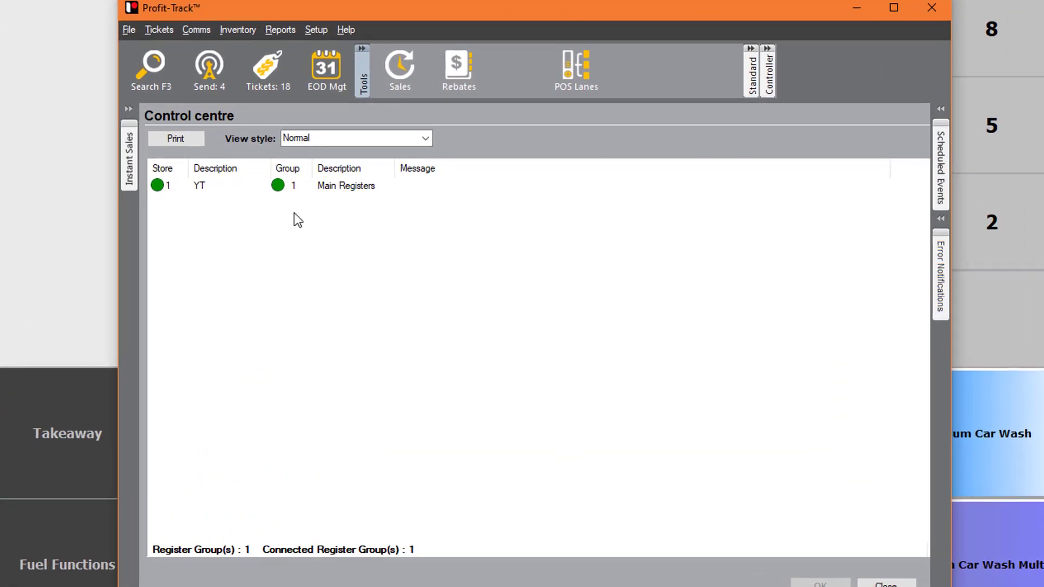
click(399, 186)
double_click(405, 186)
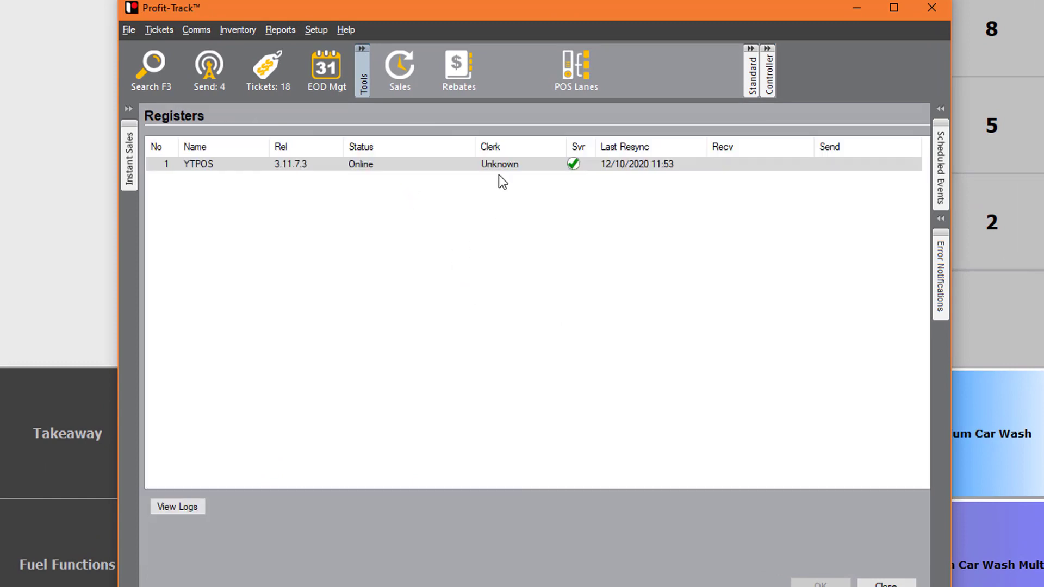
click(513, 162)
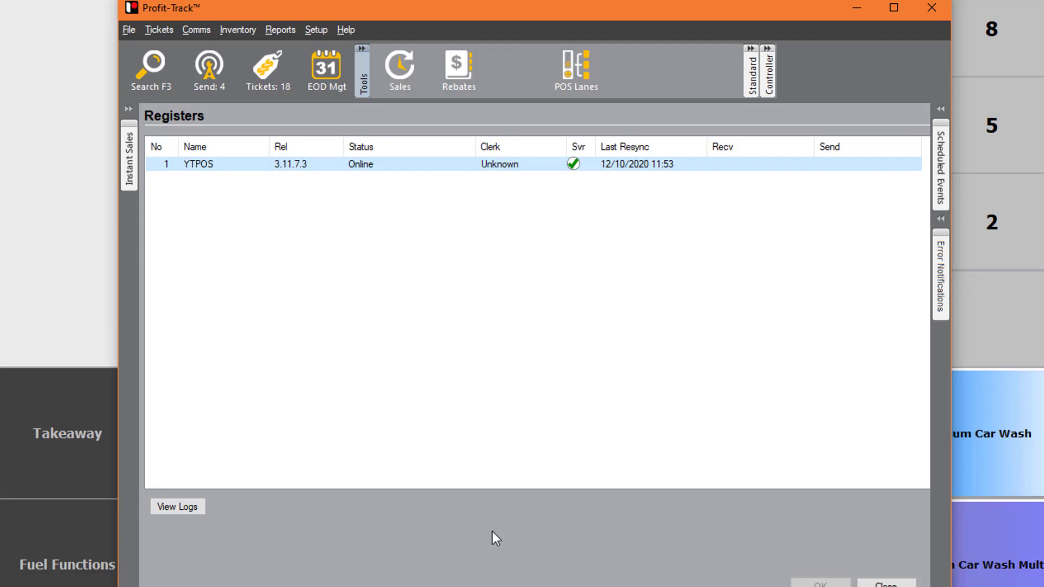
click(886, 583)
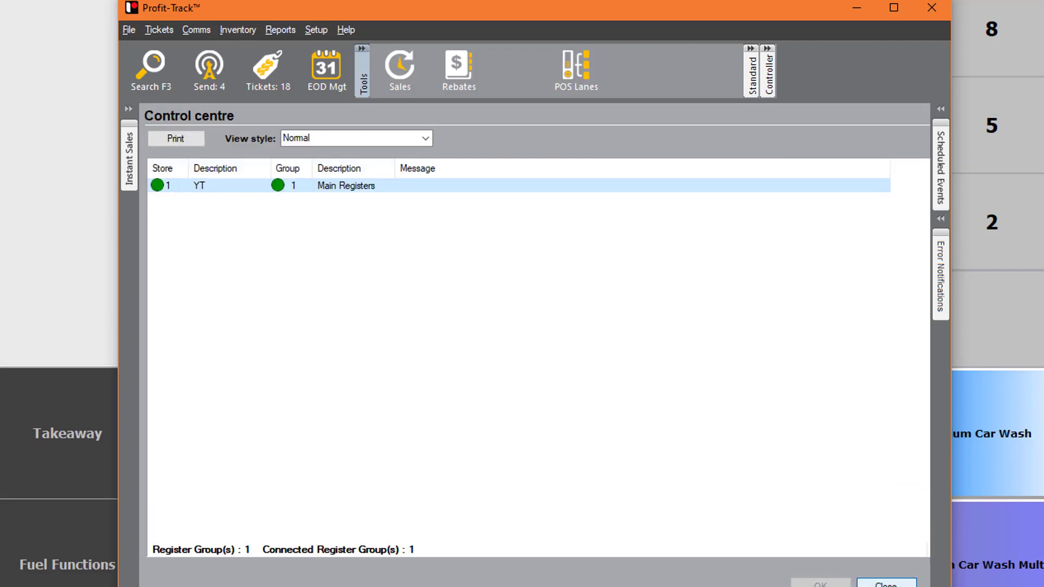
click(886, 583)
Switch to Standard functions and bring up the product search showing 11 'premium brush' results.
click(751, 76)
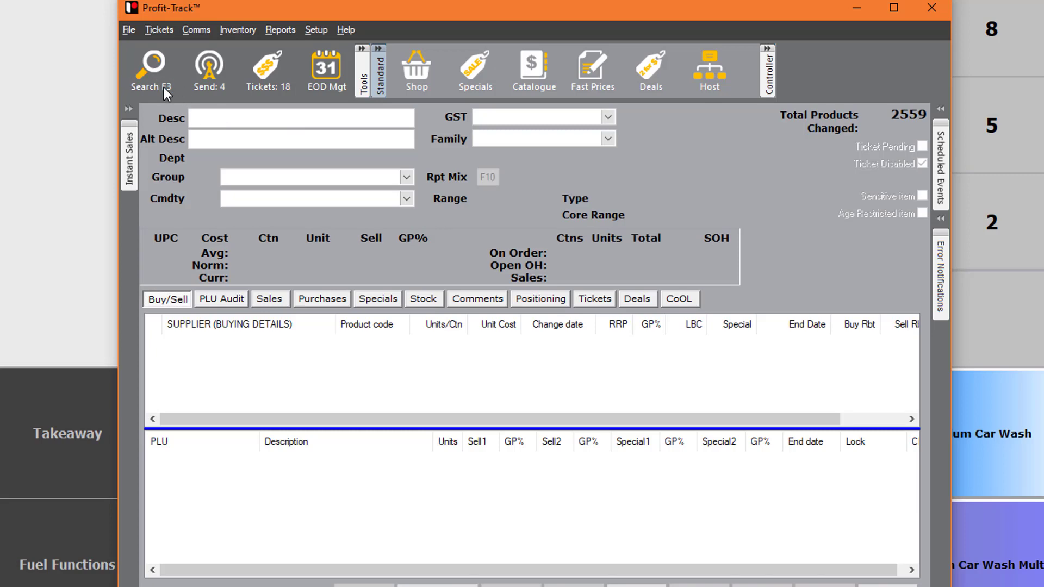
key(F3)
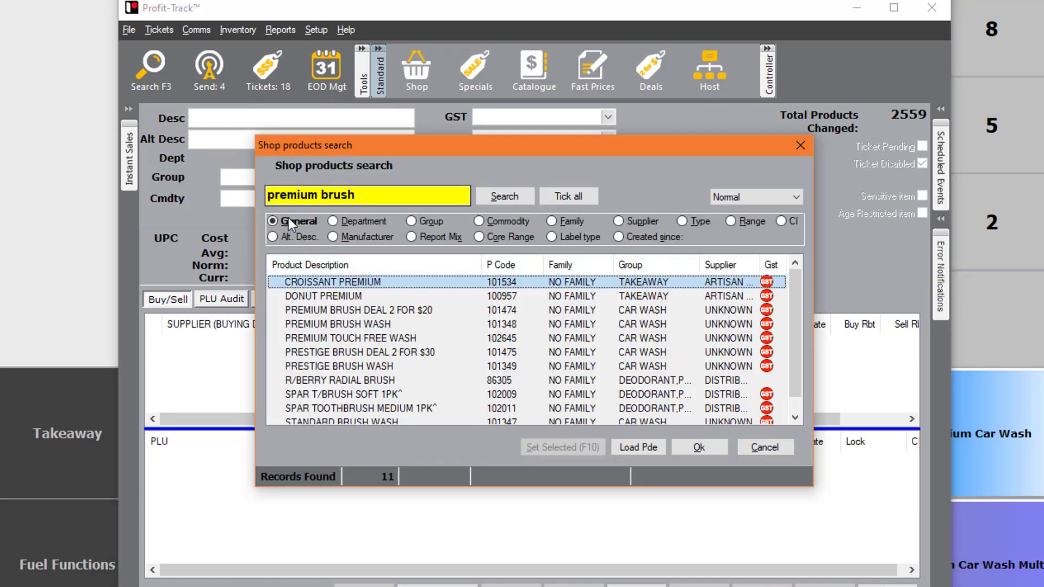
click(390, 194)
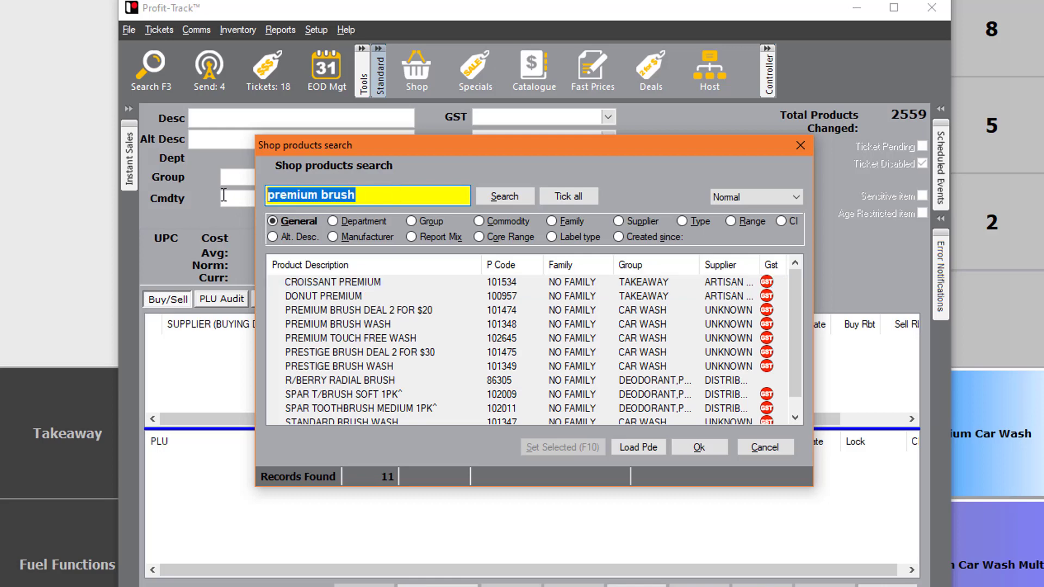
double_click(662, 408)
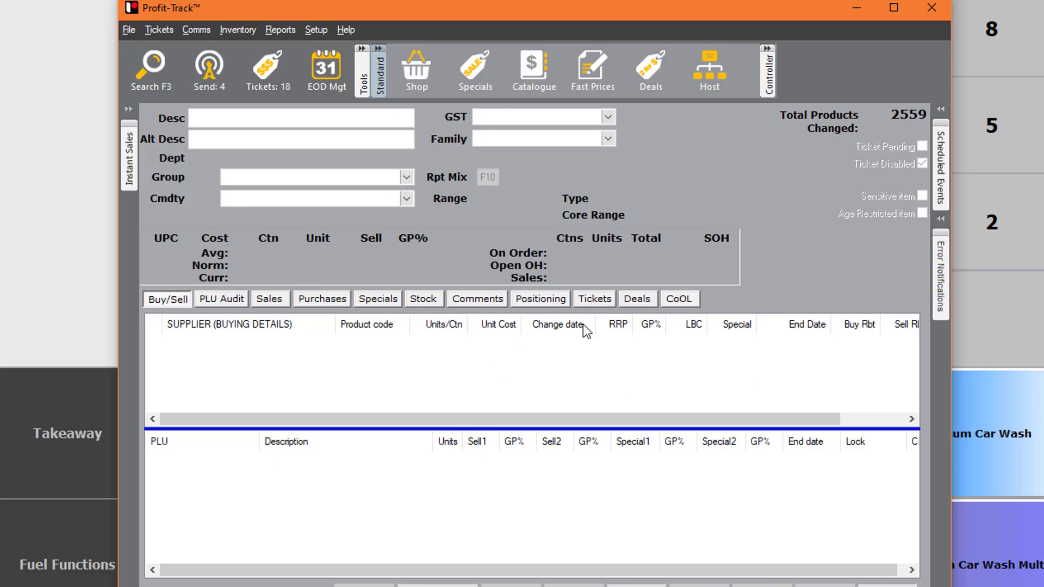
key(F3)
key(Escape)
key(F3)
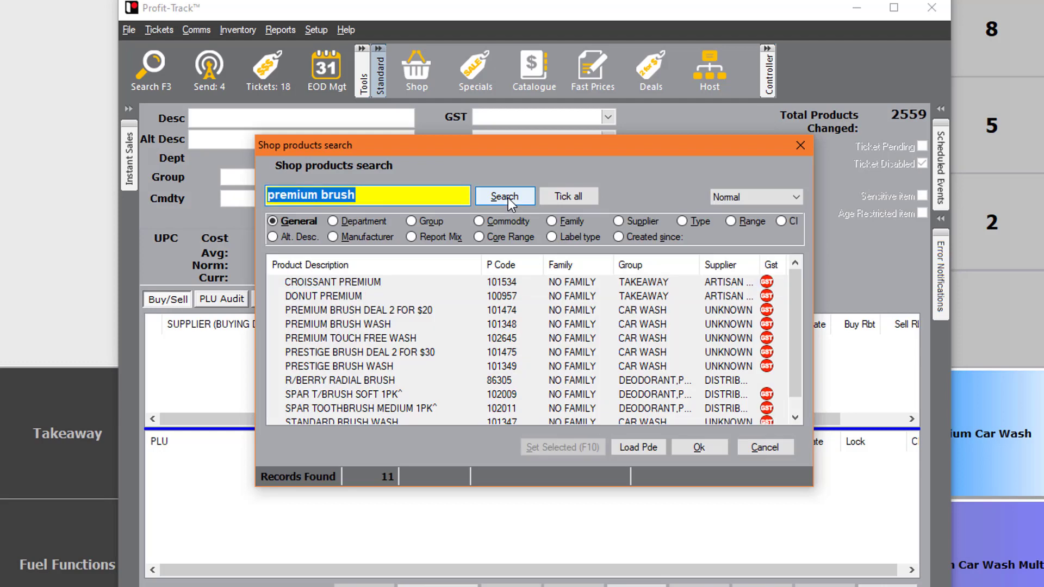
Search products for 'premium..brush', narrowing the results to 2.
click(508, 198)
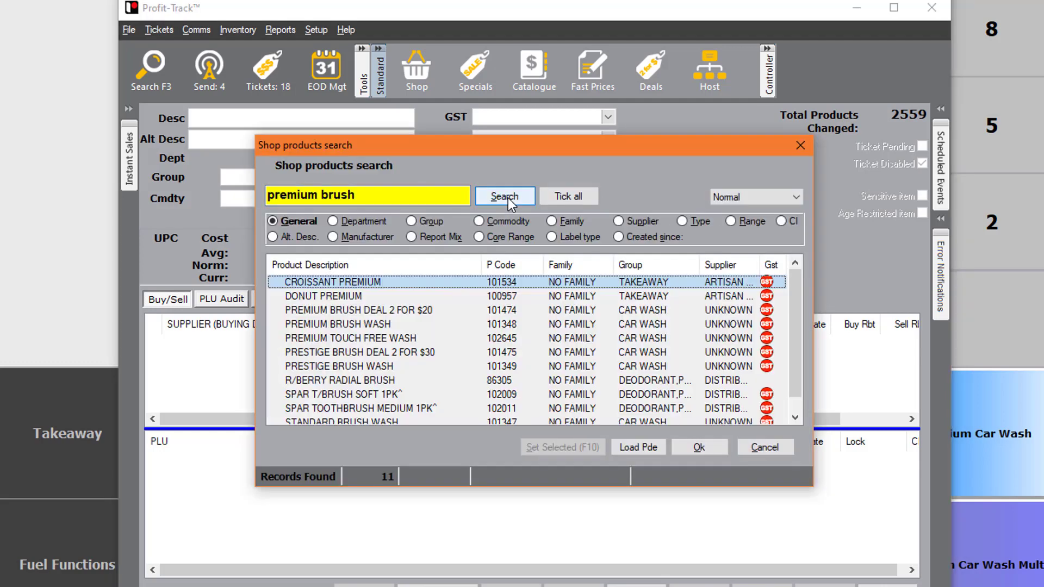
click(383, 198)
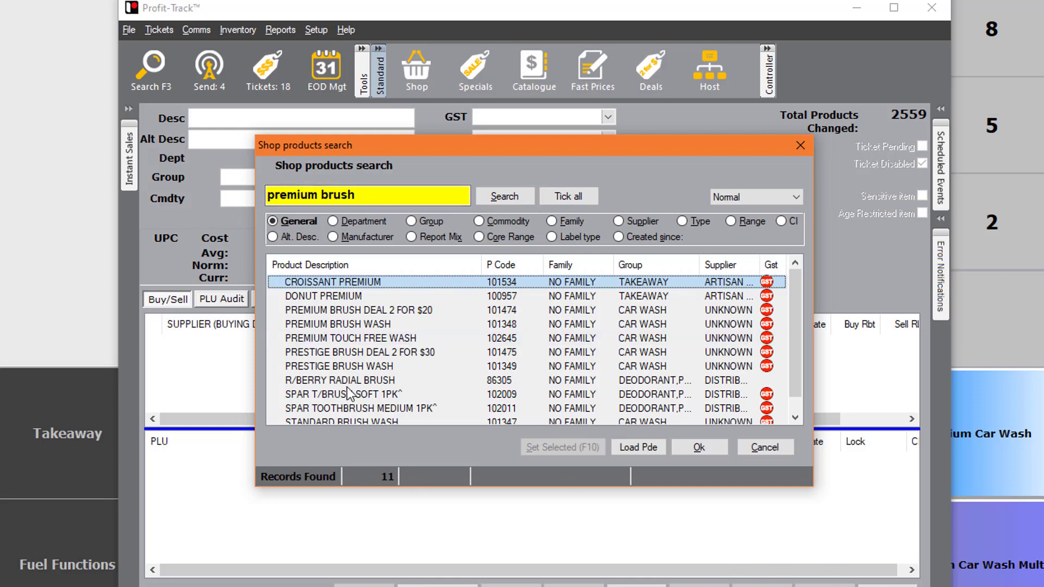
double_click(389, 195)
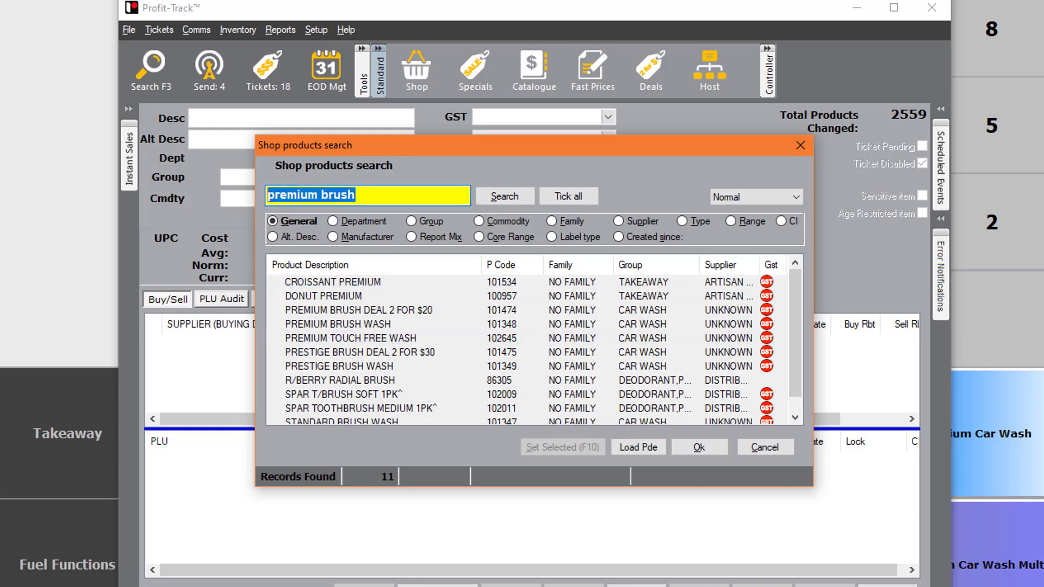
key(BackSpace)
text(premium)
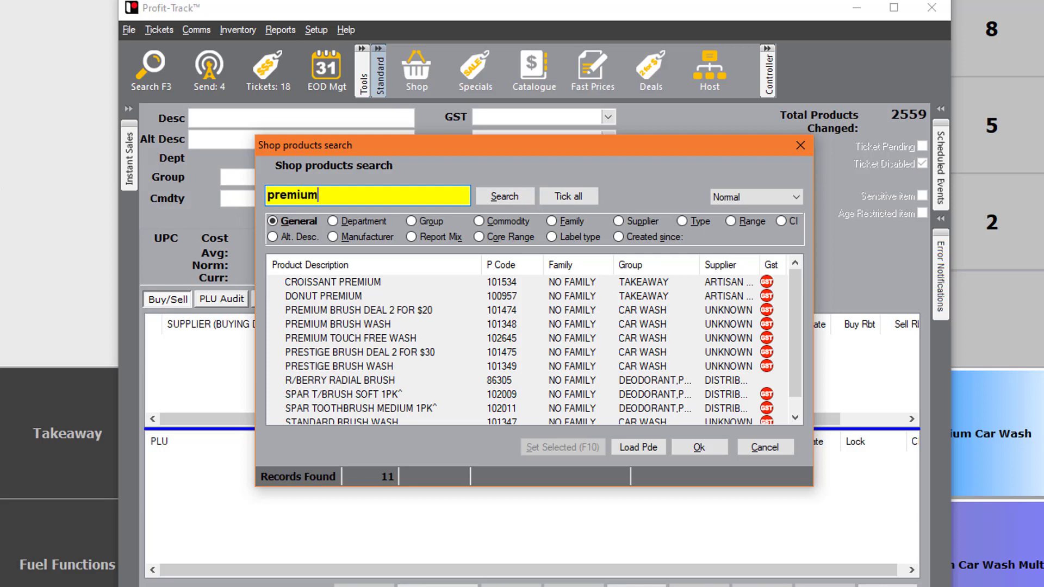
text(..brush)
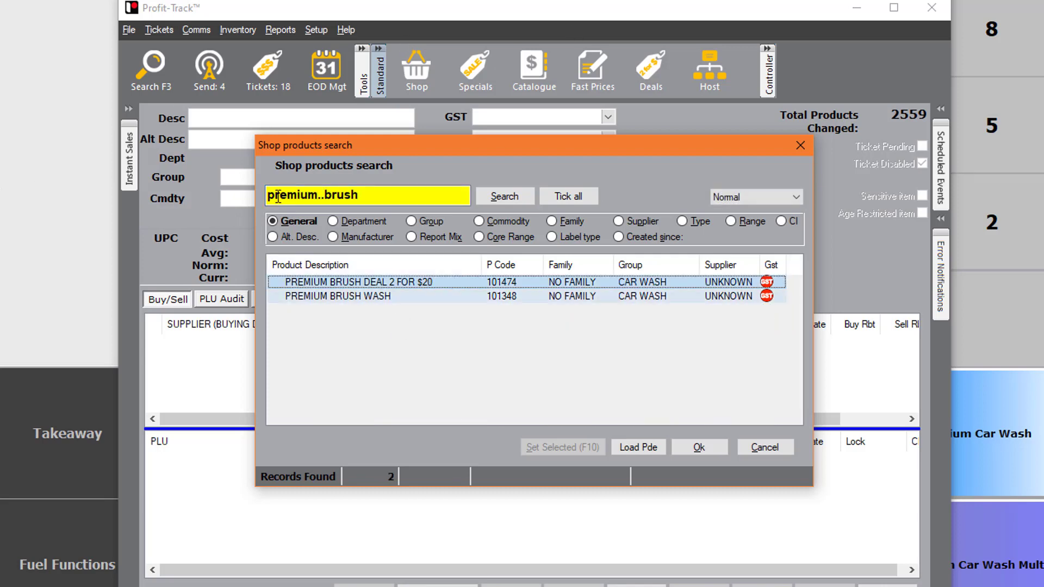
drag(325, 195, 321, 195)
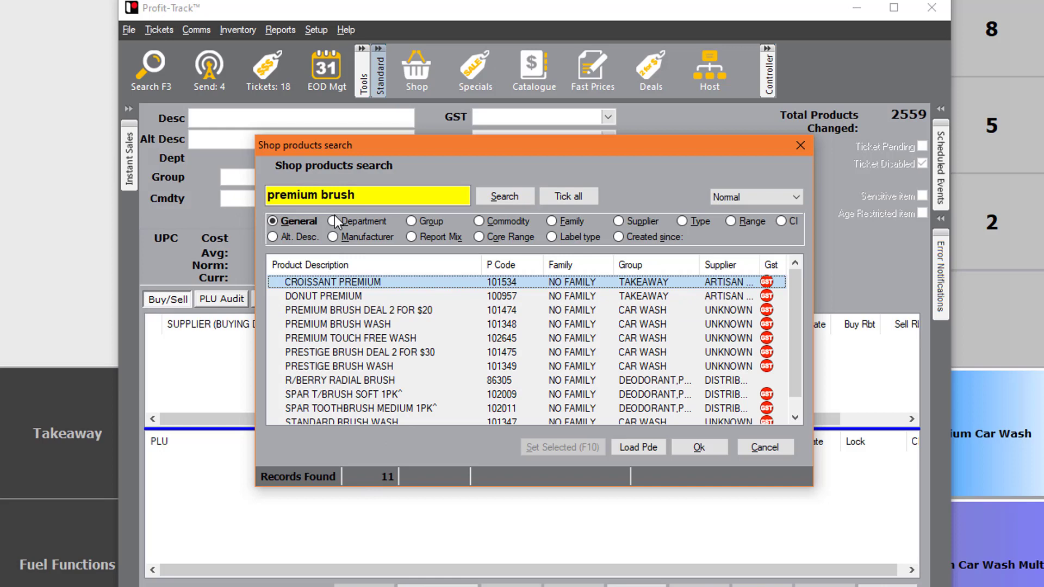
click(364, 194)
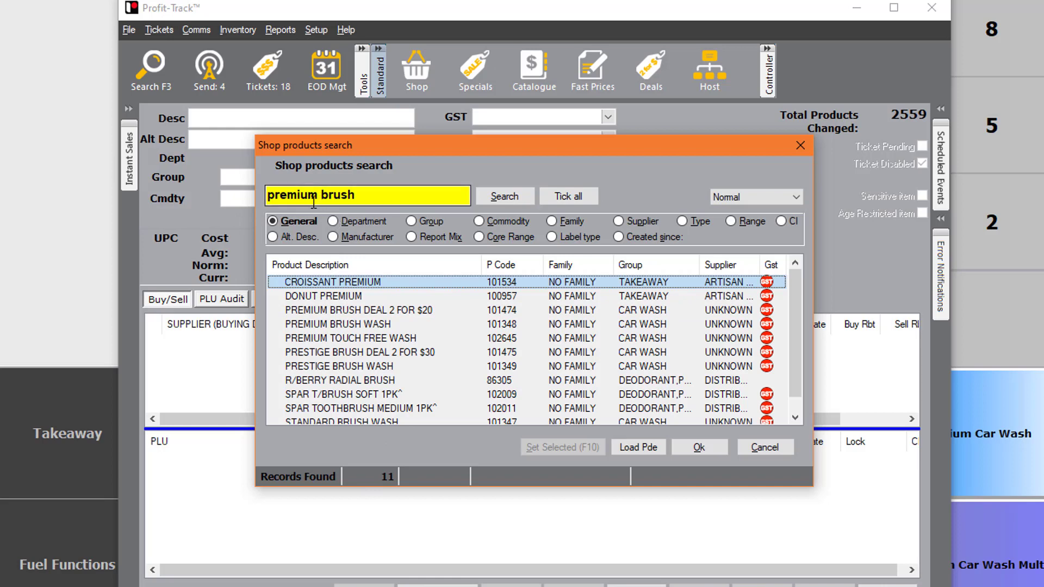
click(364, 194)
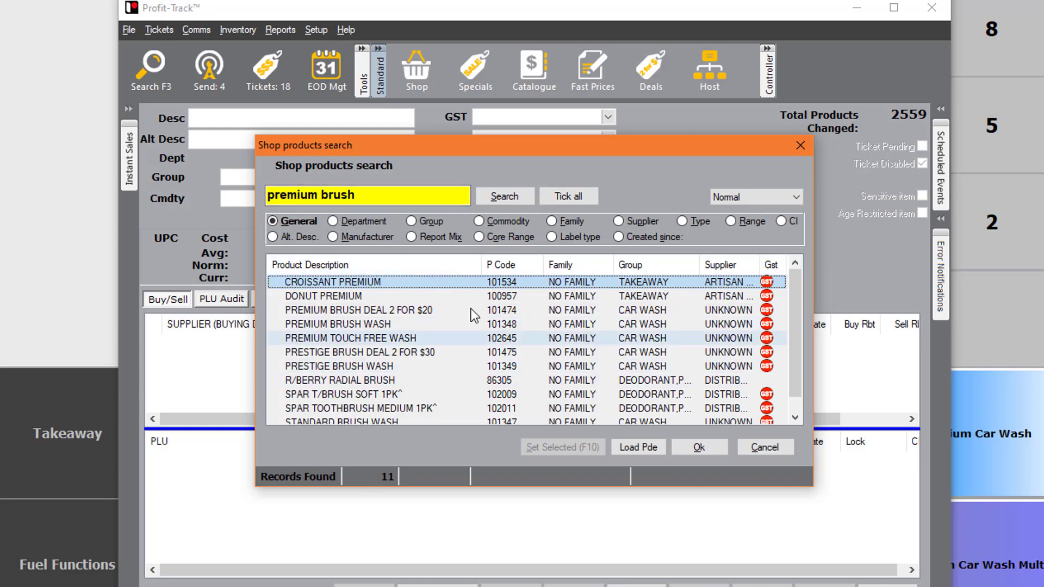
click(323, 195)
key(BackSpace)
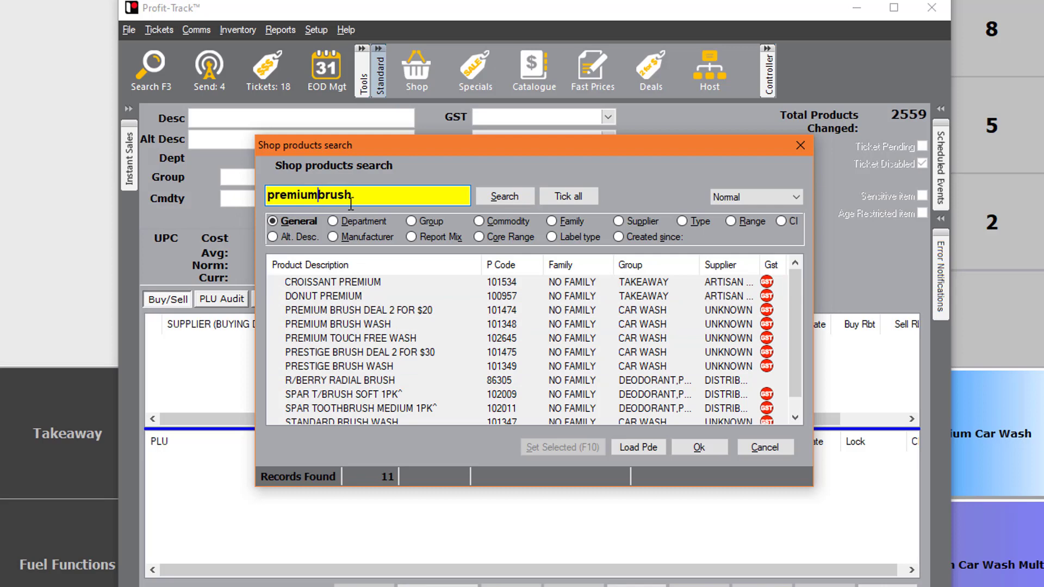
text(..)
key(Return)
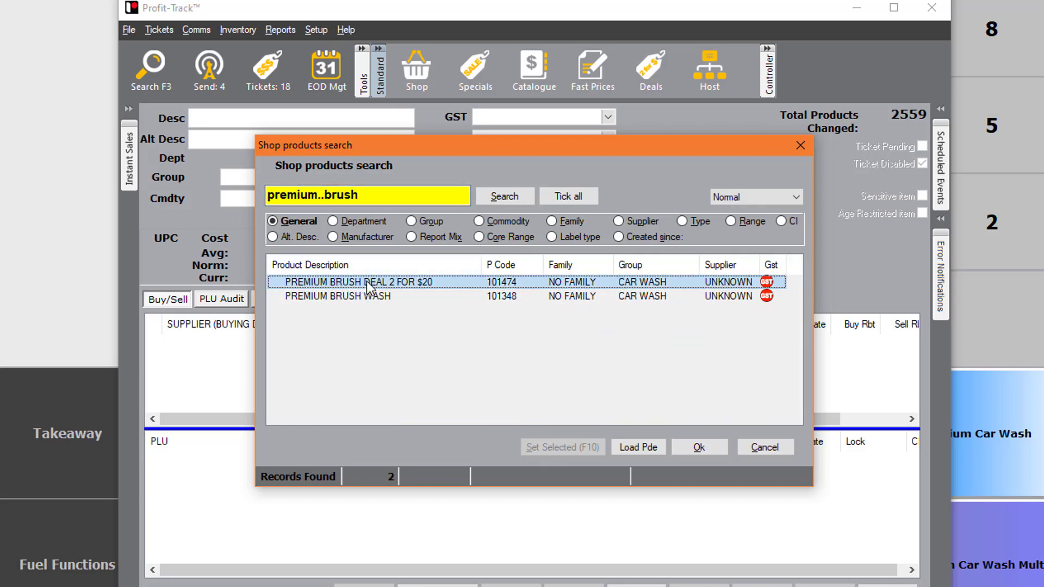
Search 'premium brush' again for 11 results and select the DONUT PREMIUM and SPAR T/BRUSH SOFT 1PK^ rows.
click(322, 195)
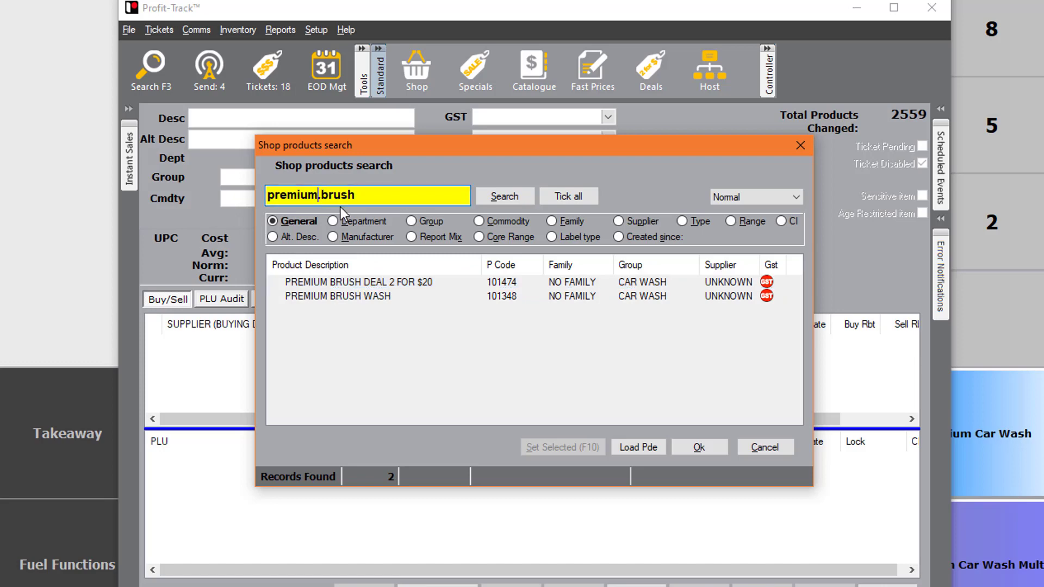
key(Return)
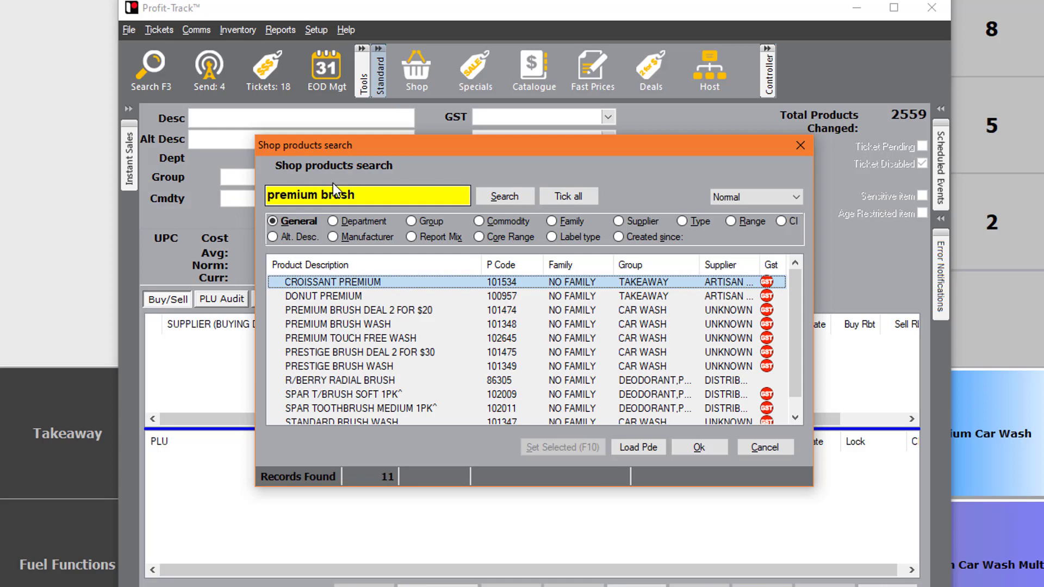
click(322, 298)
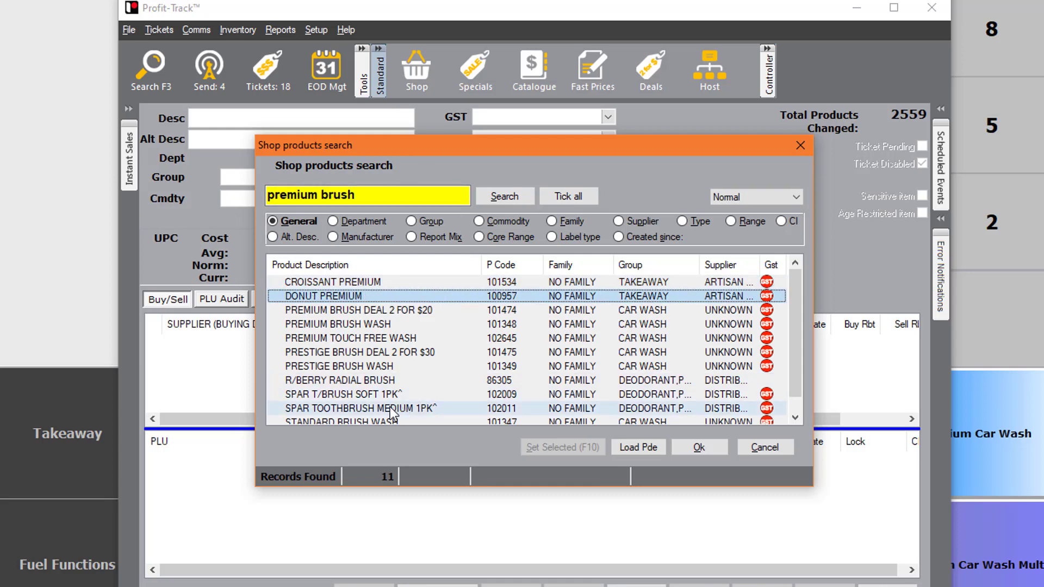
click(310, 395)
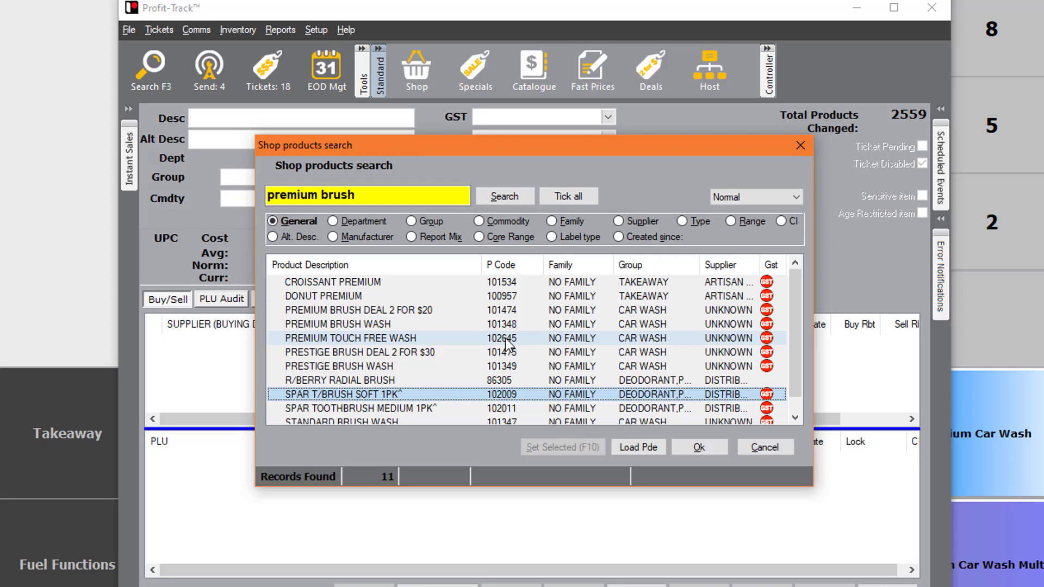
Close the product search and form, then open the EJ viewer from Comms.
click(765, 446)
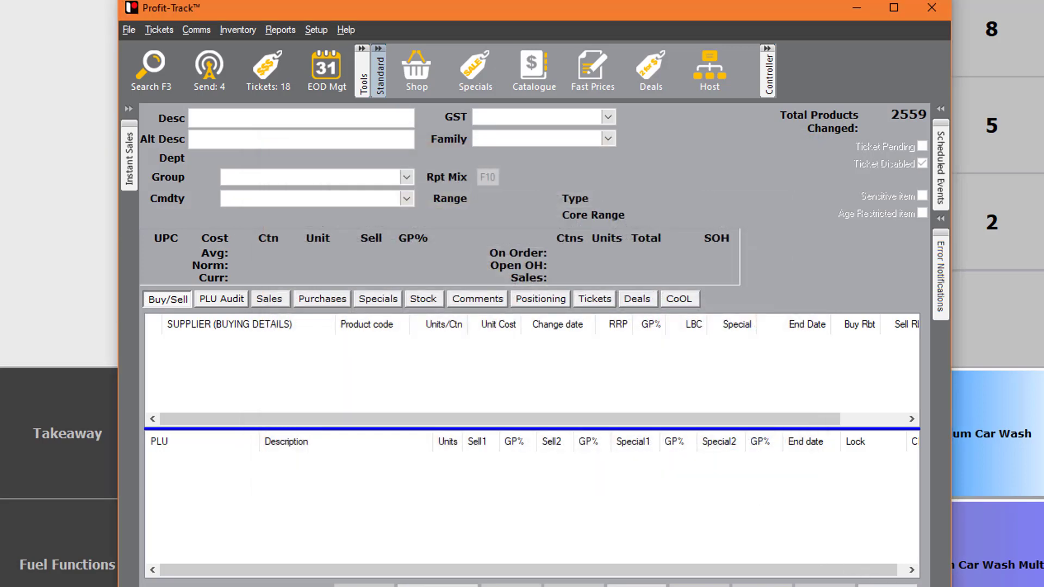
key(Escape)
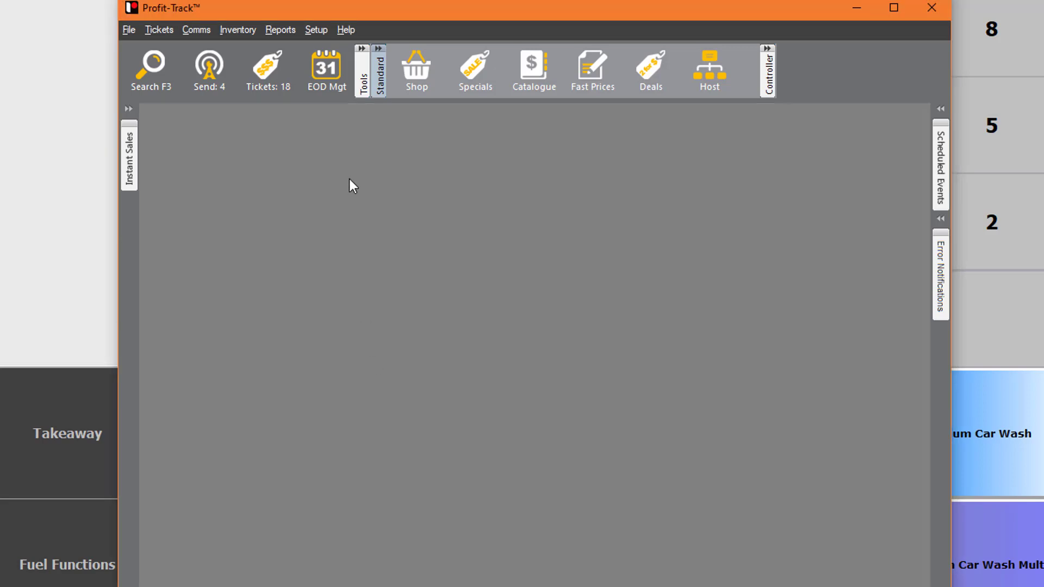
click(191, 32)
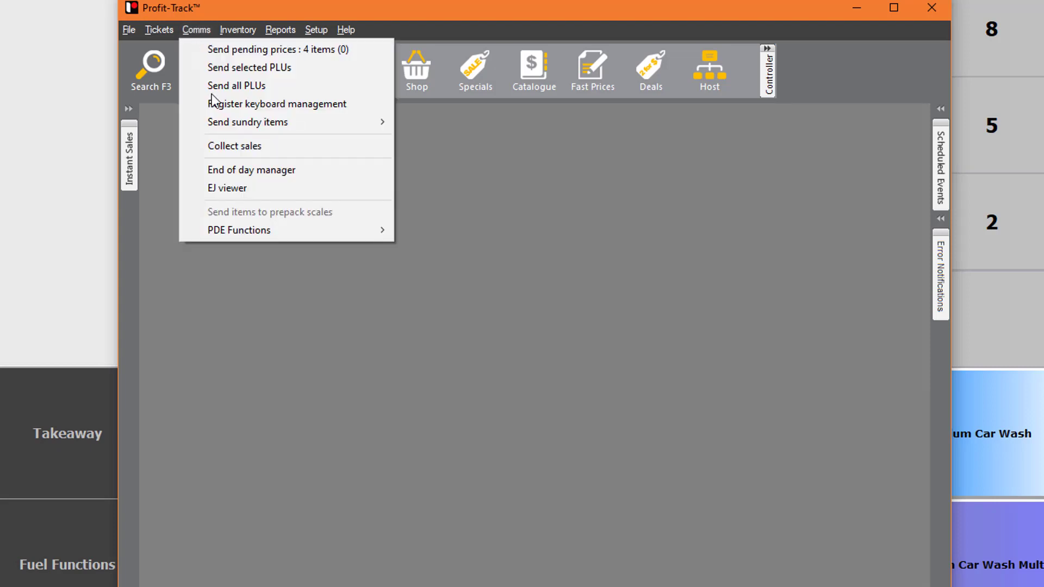
click(269, 186)
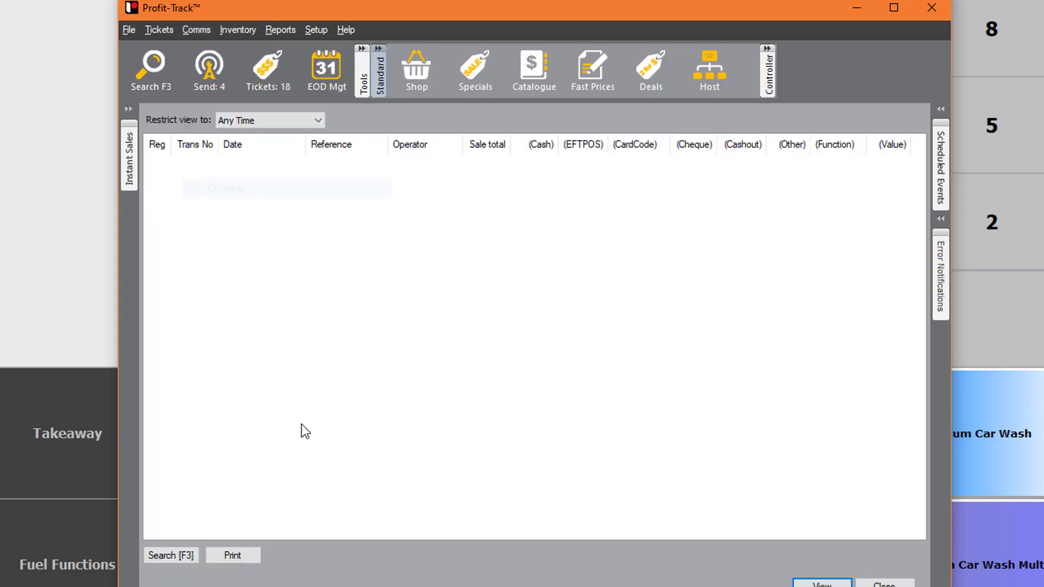
Search the journal with default settings to list the 12/10/2020 sale transactions.
click(185, 555)
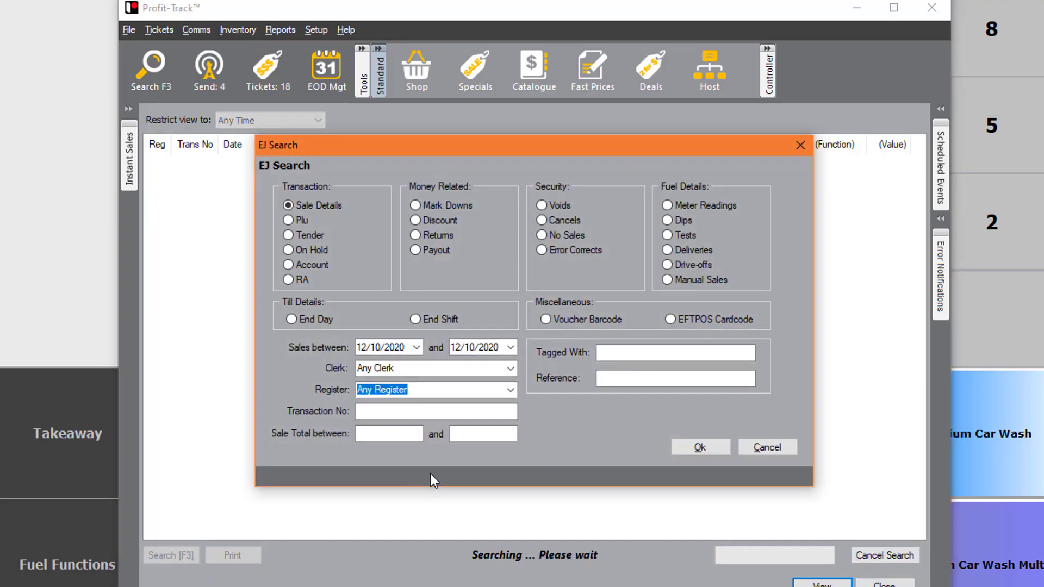
click(710, 450)
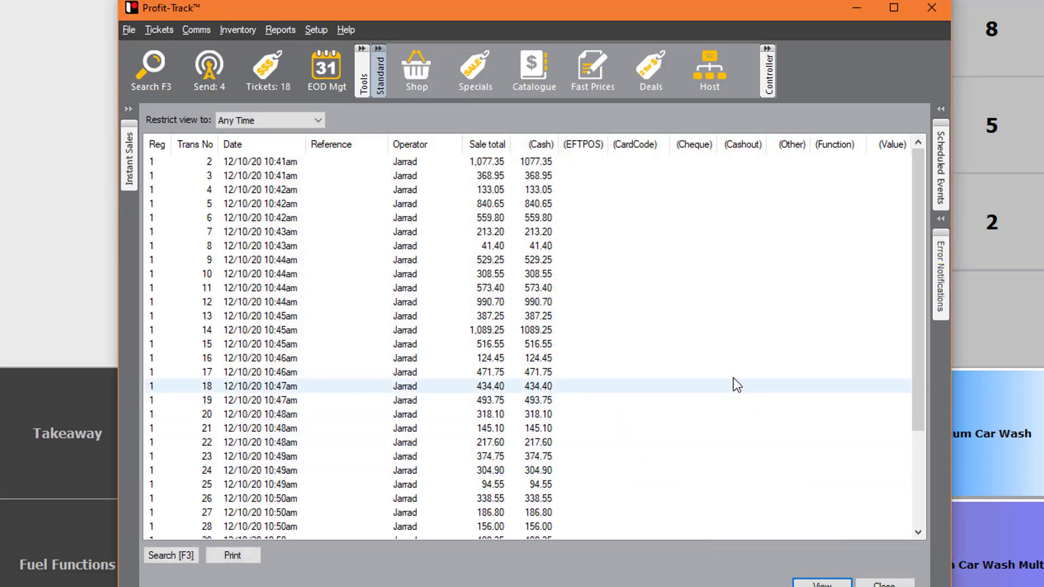
scroll(739, 373, down, 3)
scroll(739, 373, up, 3)
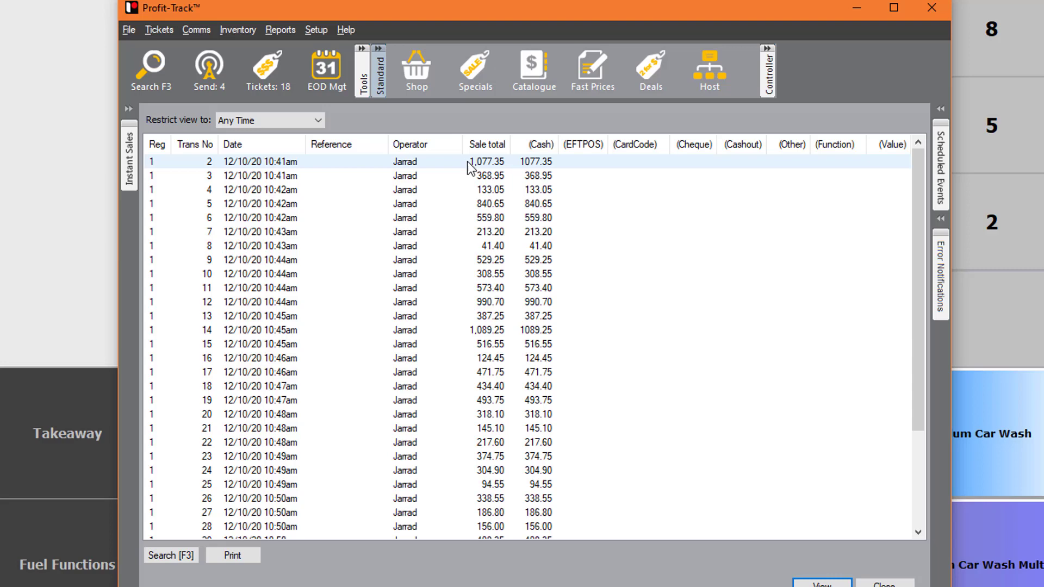
Open the 10:41am sale's journal and review its total and $9.65 change, then reopen EJ Search.
double_click(302, 162)
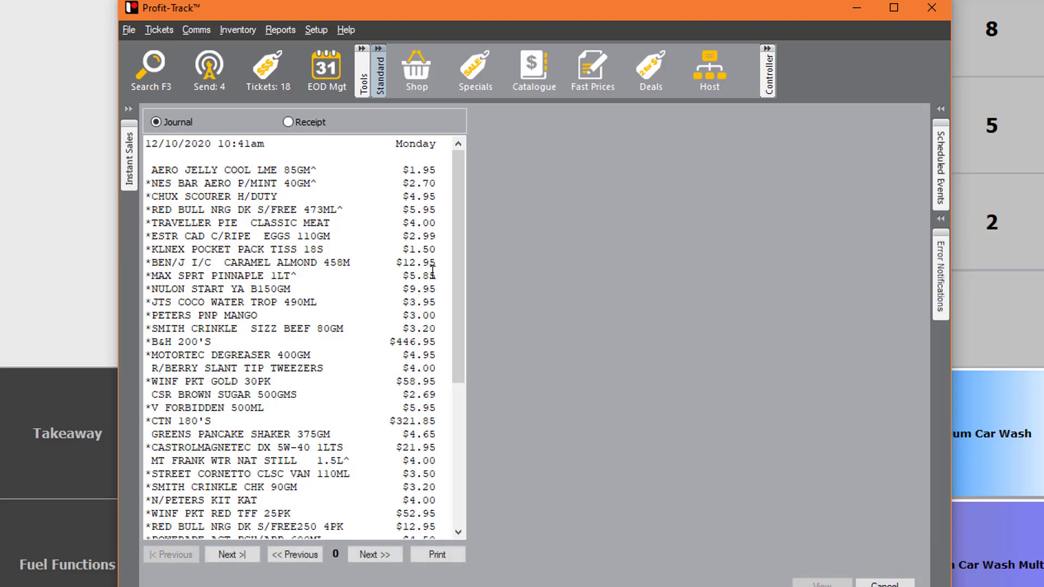
scroll(432, 271, down, 6)
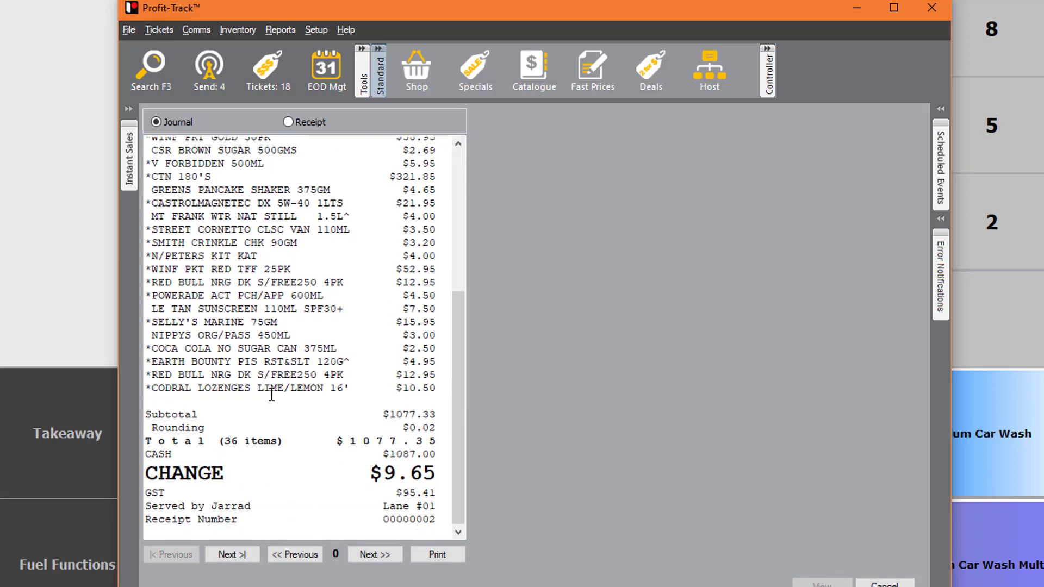
drag(147, 440, 303, 499)
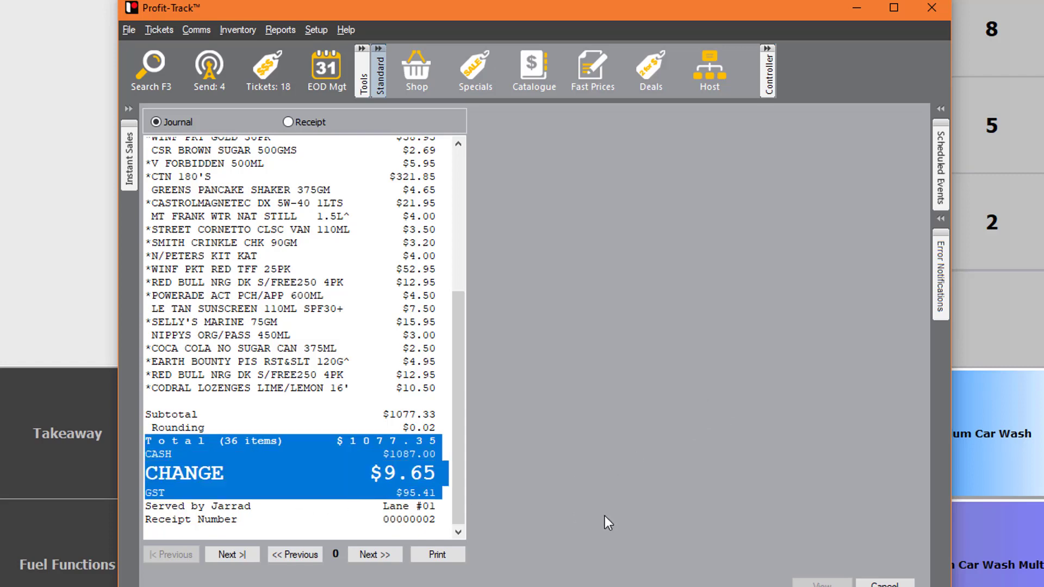
click(884, 584)
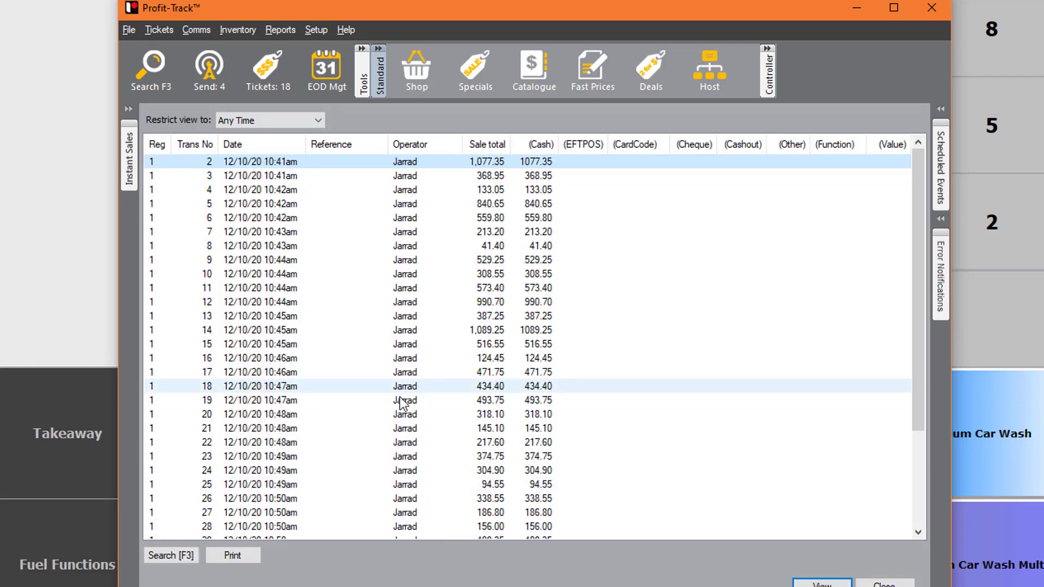
key(F3)
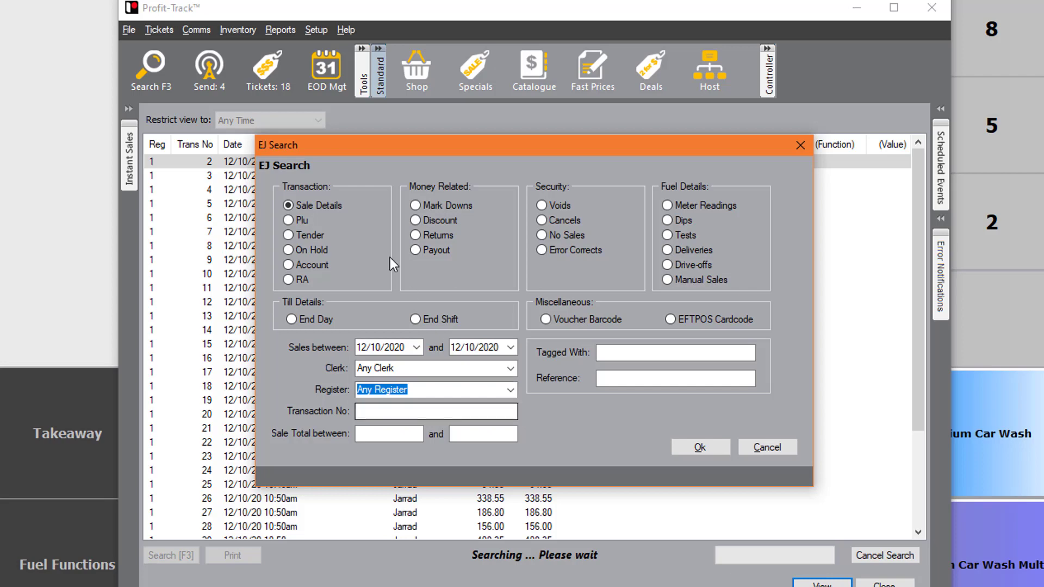
Change the EJ search from Plu to Tender transactions filtered to EFTPOS.
click(300, 220)
click(395, 415)
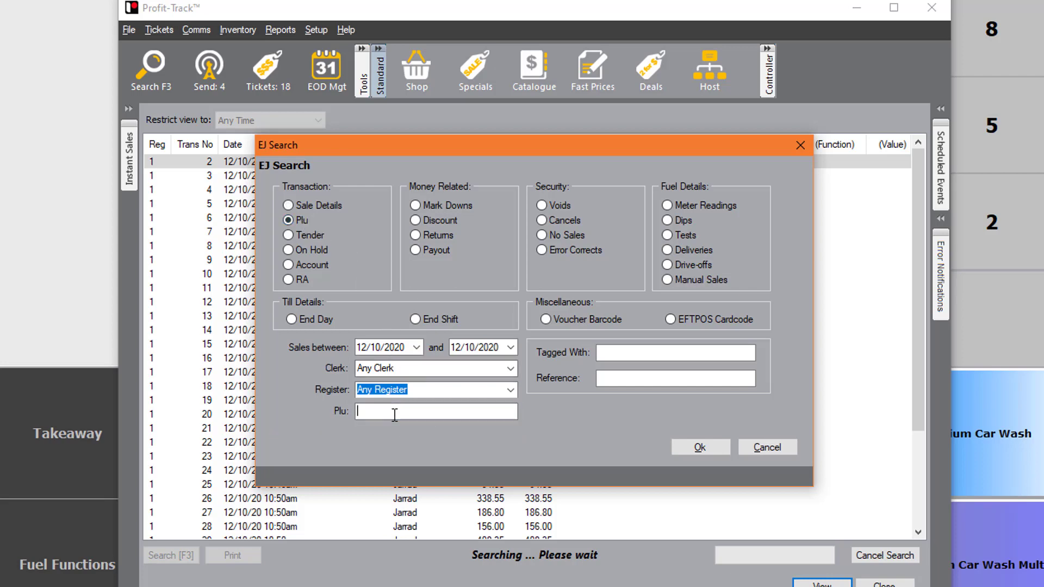
click(309, 235)
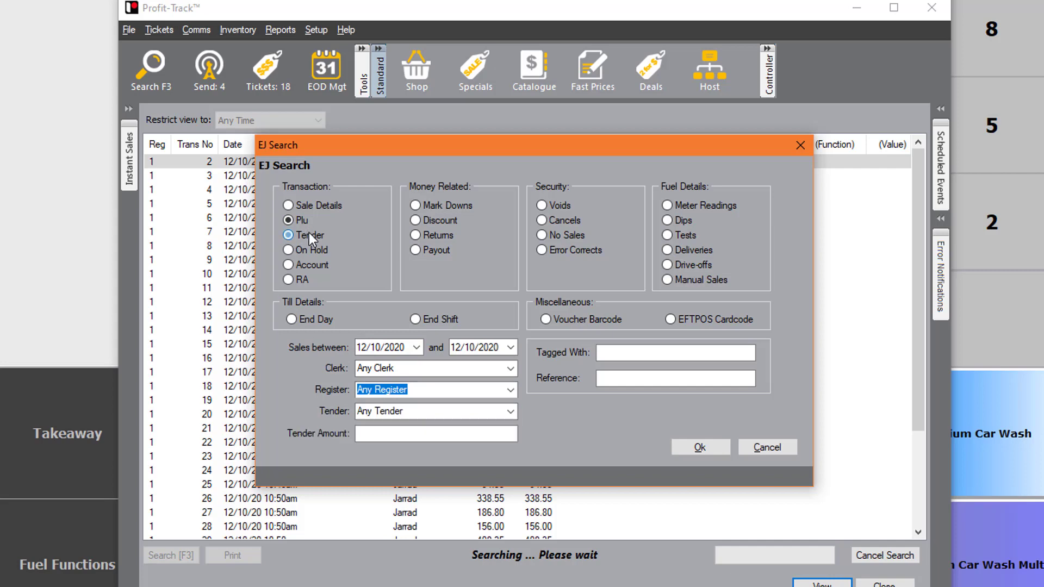
click(509, 414)
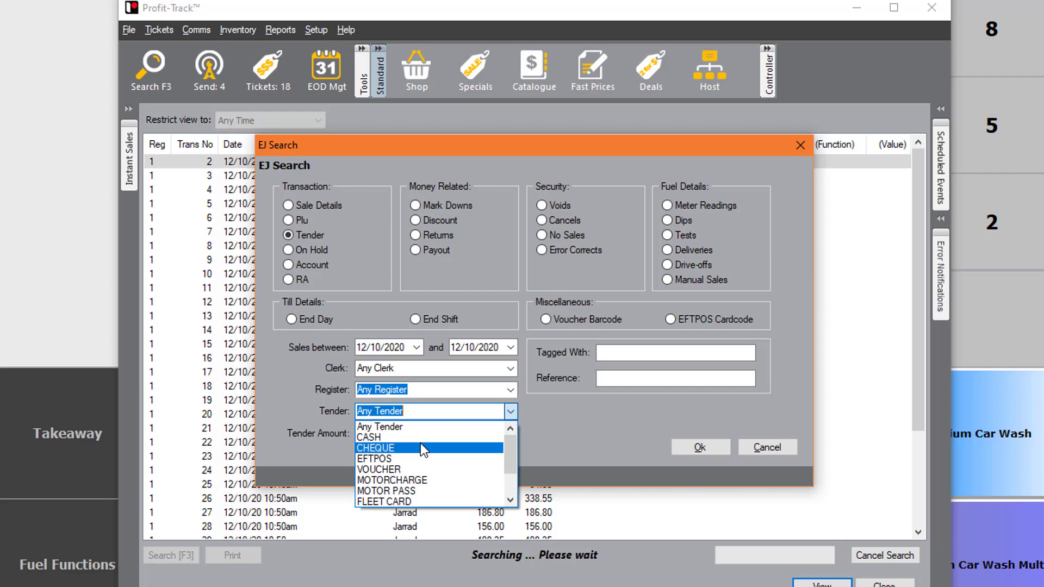
click(419, 458)
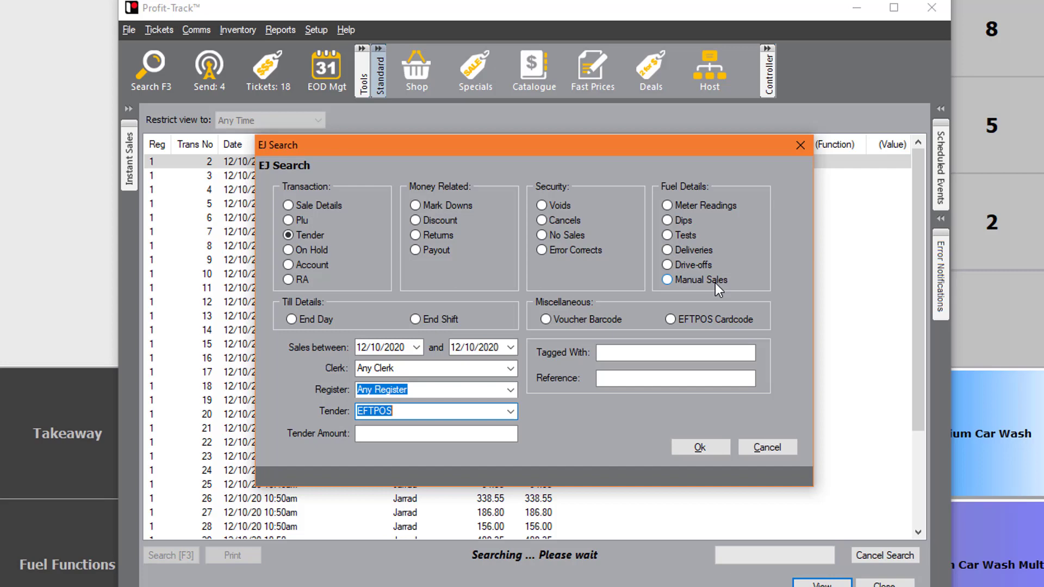
Cancel the EFTPOS search and open the journal for transaction 29, the 10:50am sale.
click(768, 444)
scroll(353, 351, down, 3)
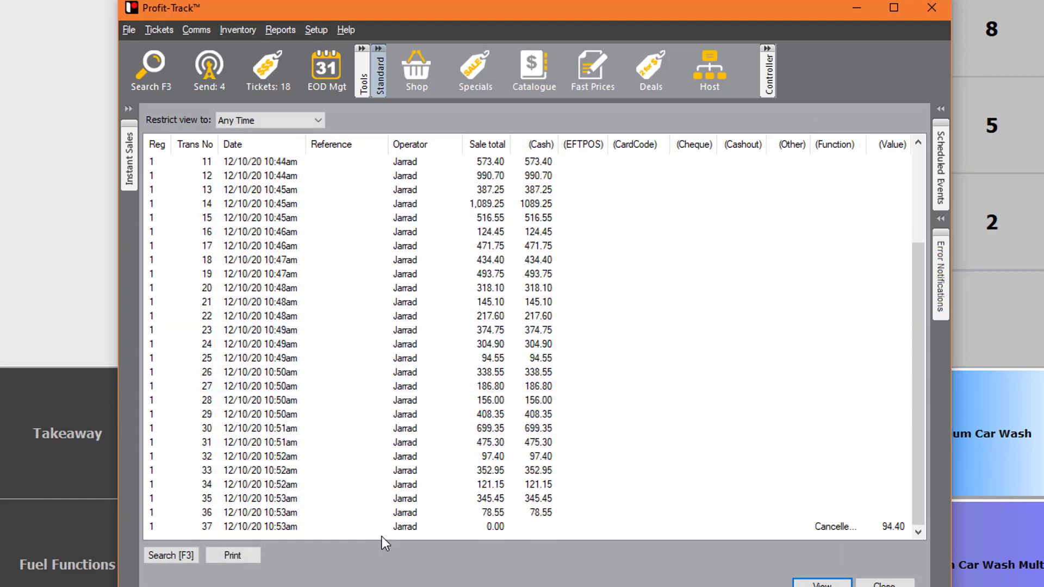
double_click(274, 416)
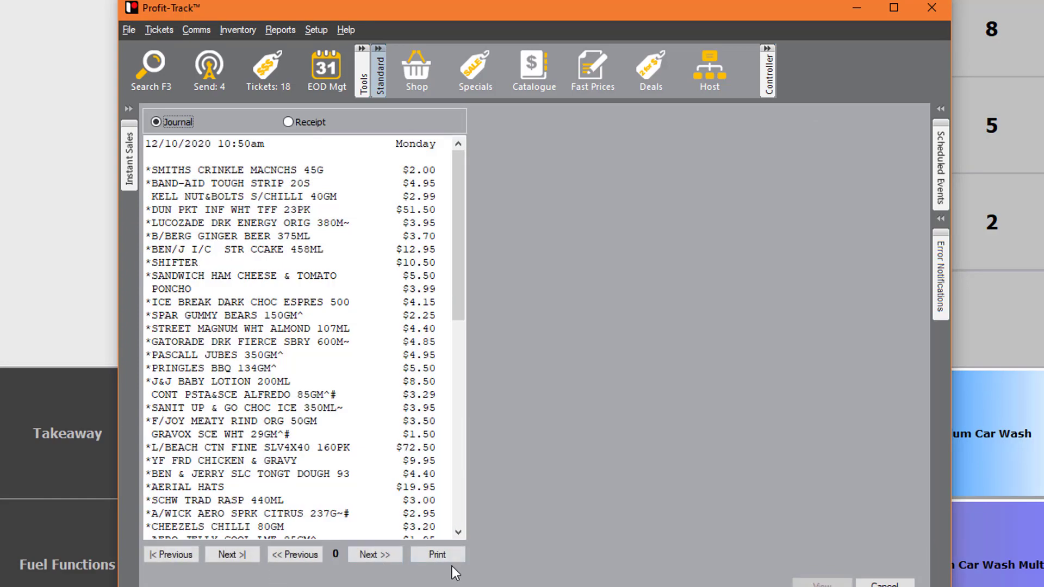